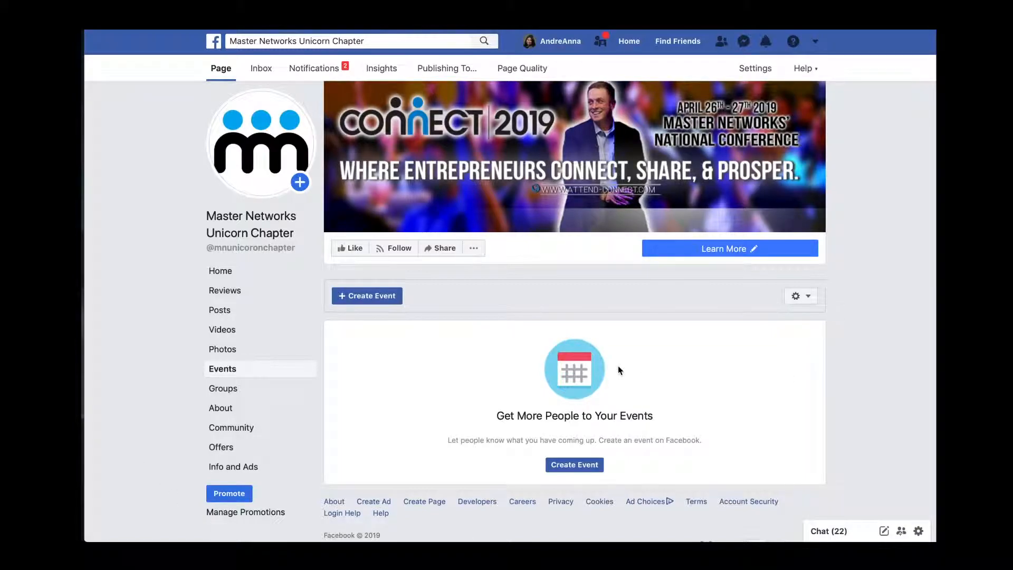
# Start a new event for the Master Networks Unicorn Chapter page and name it "Unicorn Chapter Mixer".
pyautogui.click(356, 299)
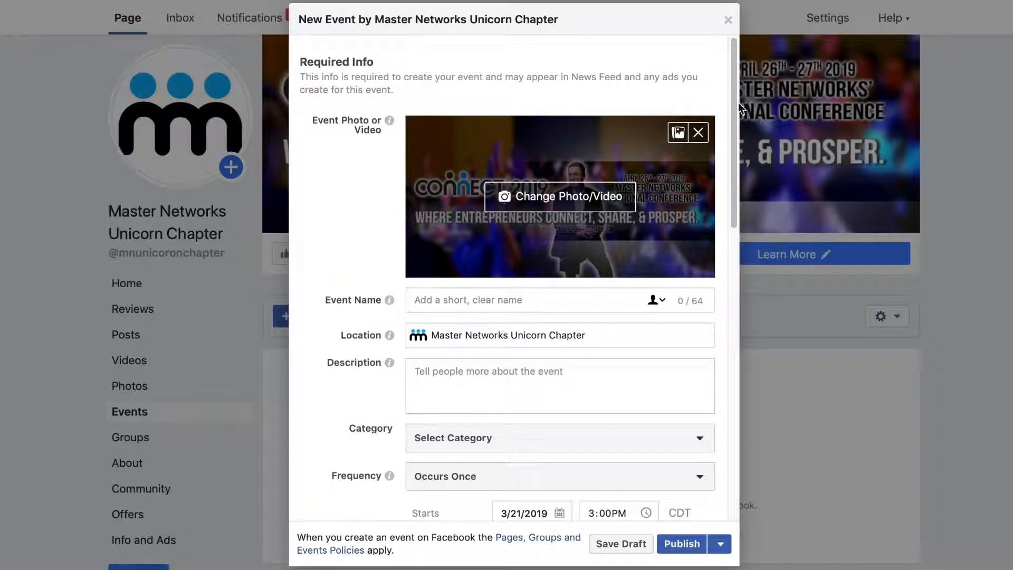
pyautogui.moveTo(736, 105)
pyautogui.mouseDown()
pyautogui.moveTo(725, 166)
pyautogui.moveTo(737, 409)
pyautogui.moveTo(733, 106)
pyautogui.mouseUp()
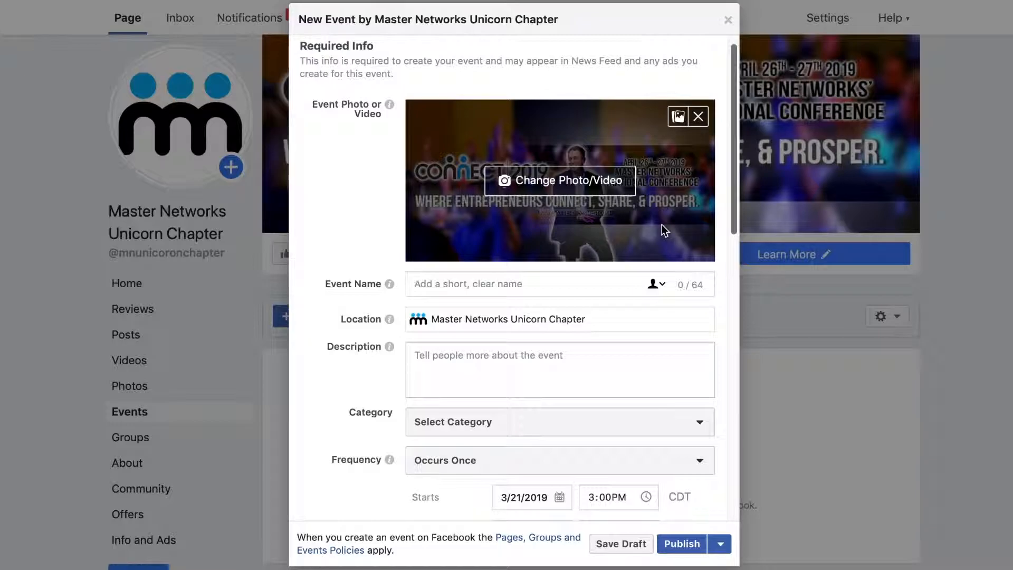
pyautogui.click(568, 182)
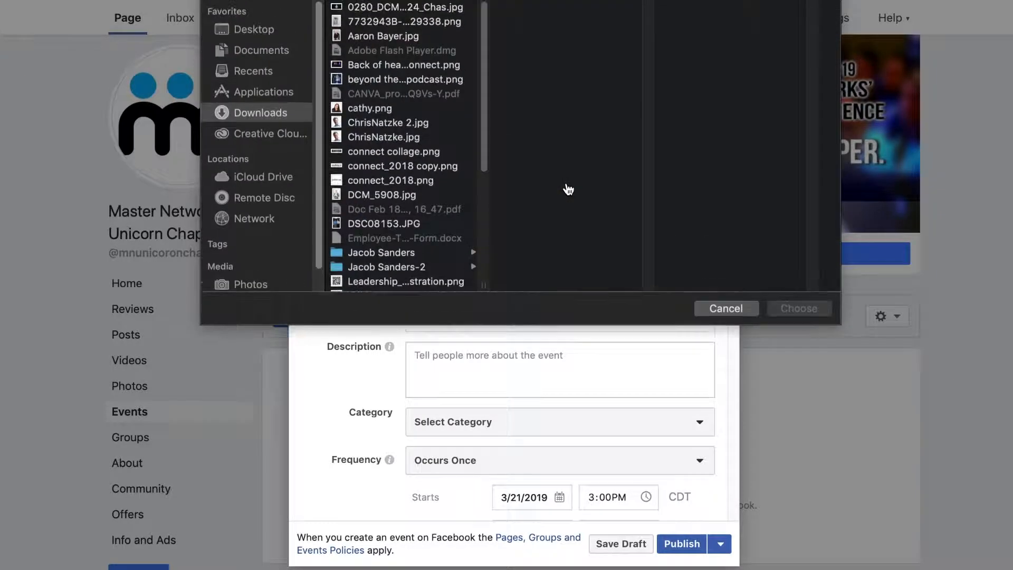
pyautogui.click(736, 307)
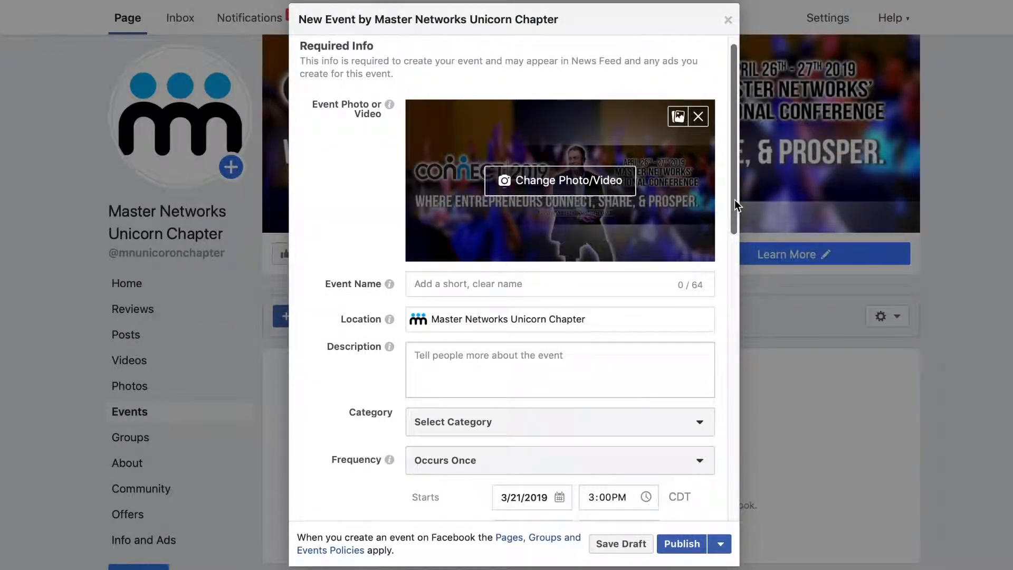
pyautogui.moveTo(734, 192); pyautogui.dragTo(732, 203)
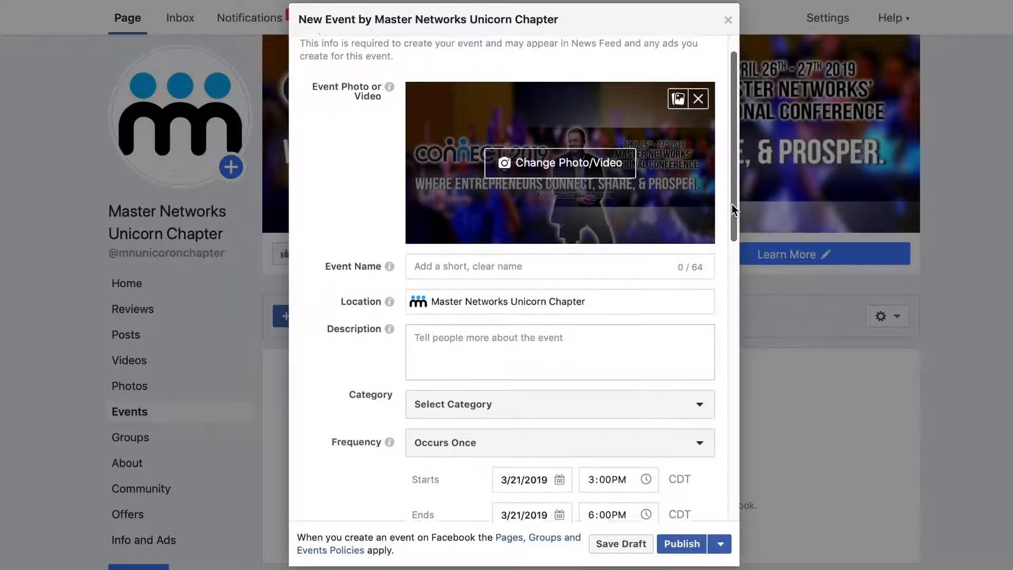
pyautogui.click(452, 256)
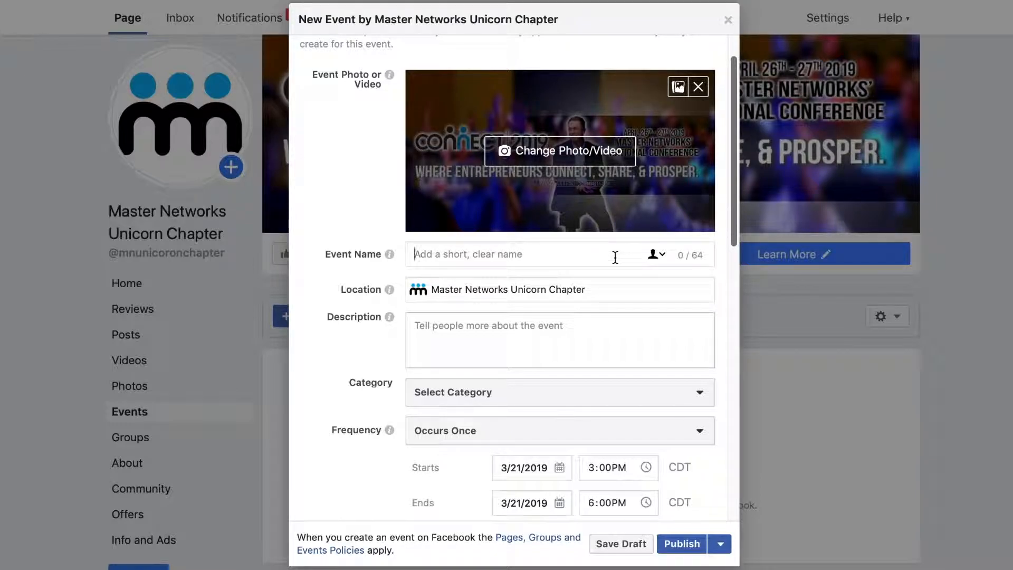
pyautogui.write('Unicorn Chapter Mi')
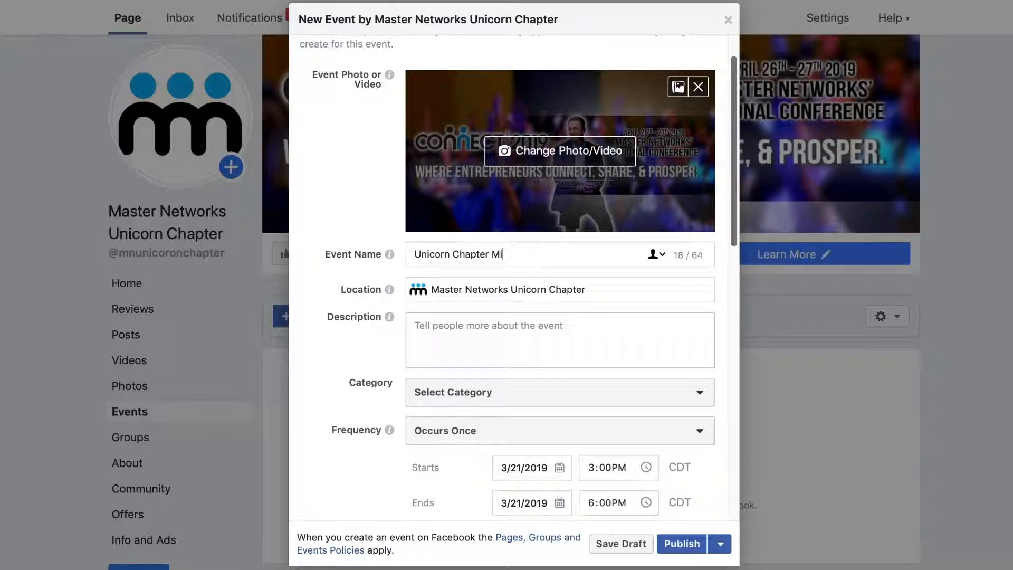
pyautogui.write('xer')
# Replace the event's location with "Moxie's Grill & Bar - Plano" and dismiss the suggestion to add the venue as a co-host.
pyautogui.click(620, 292)
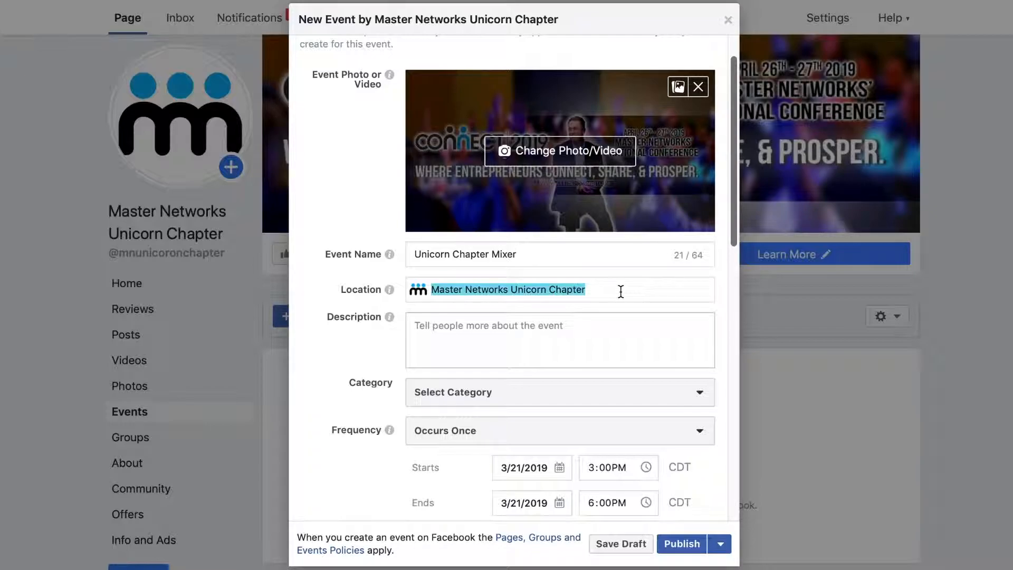
pyautogui.press('BackSpace')
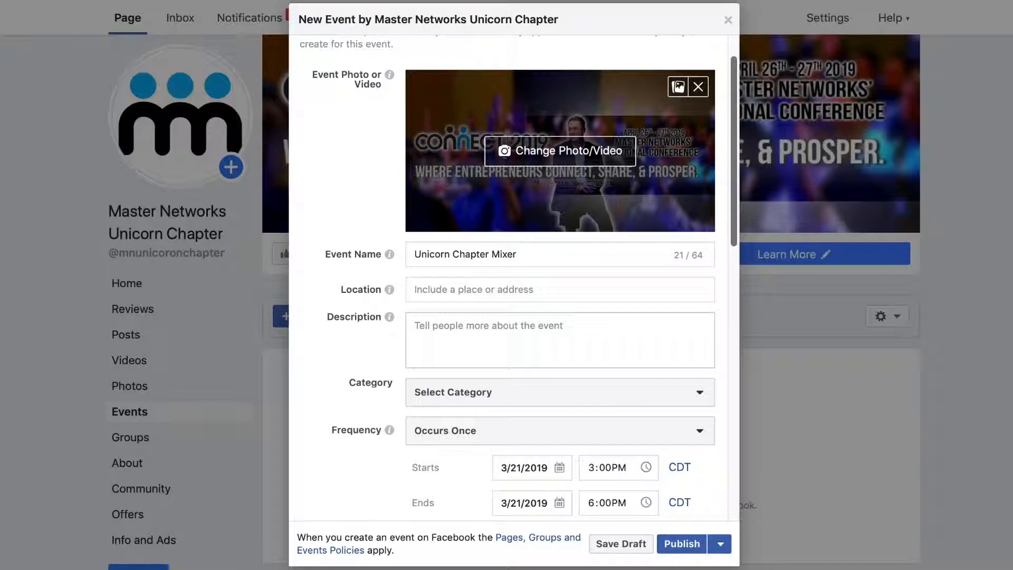
pyautogui.write("moxie'")
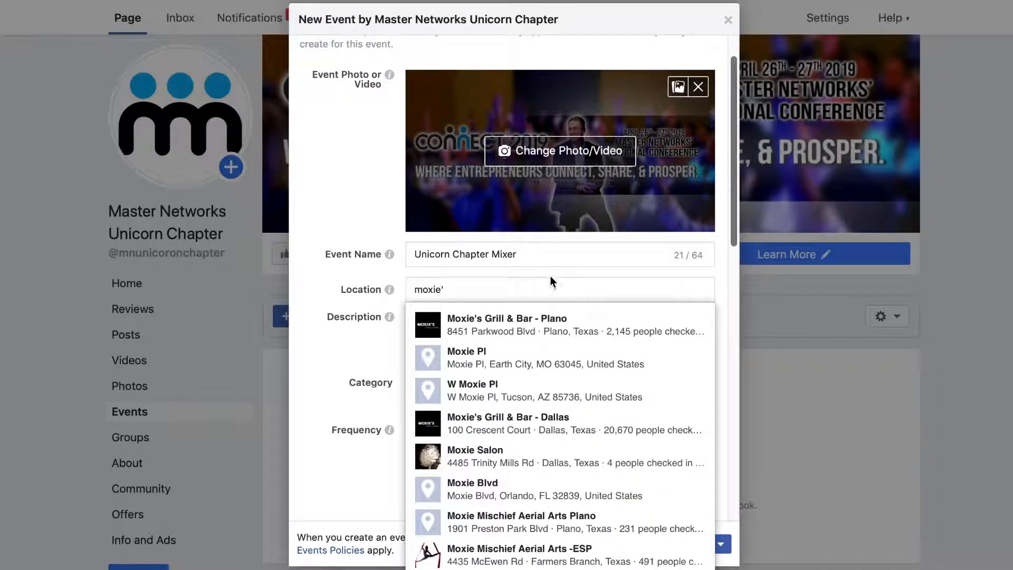
pyautogui.click(528, 336)
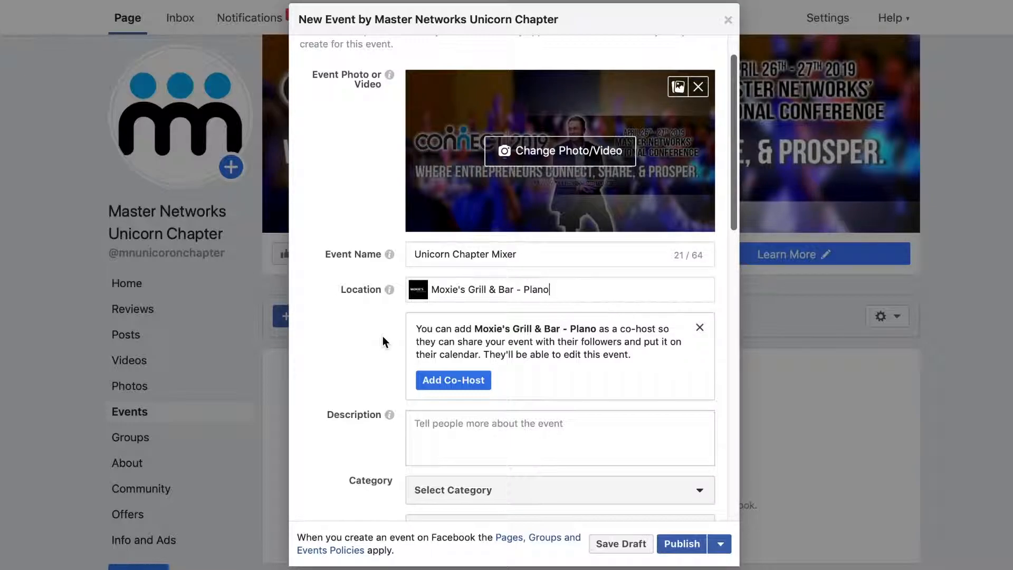
pyautogui.click(700, 329)
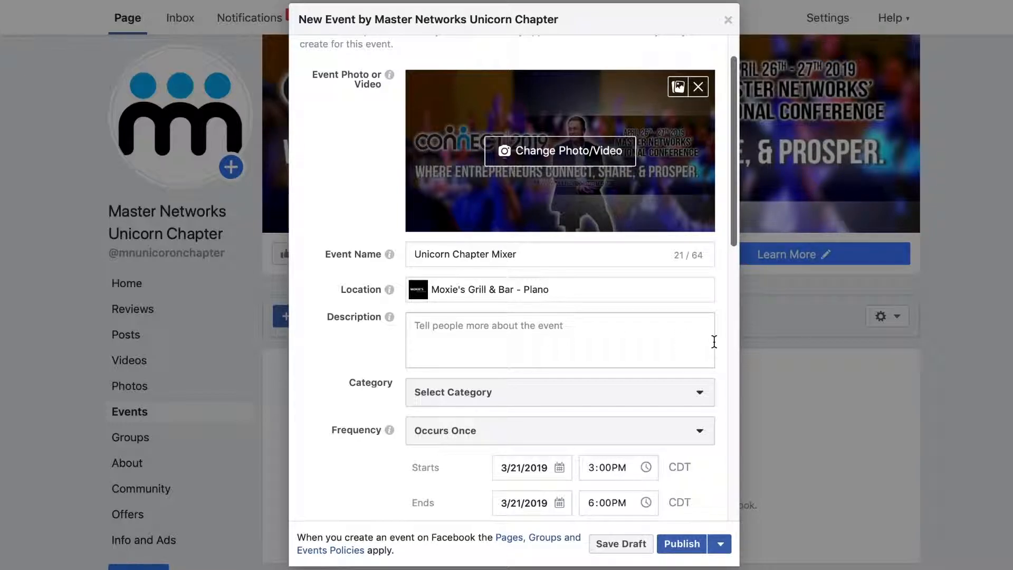
# Describe the event as "Networking event for members of the Unicorn Chapter of Master Networks. Friends and family are welcome." and set the category to Networking.
pyautogui.write('Network')
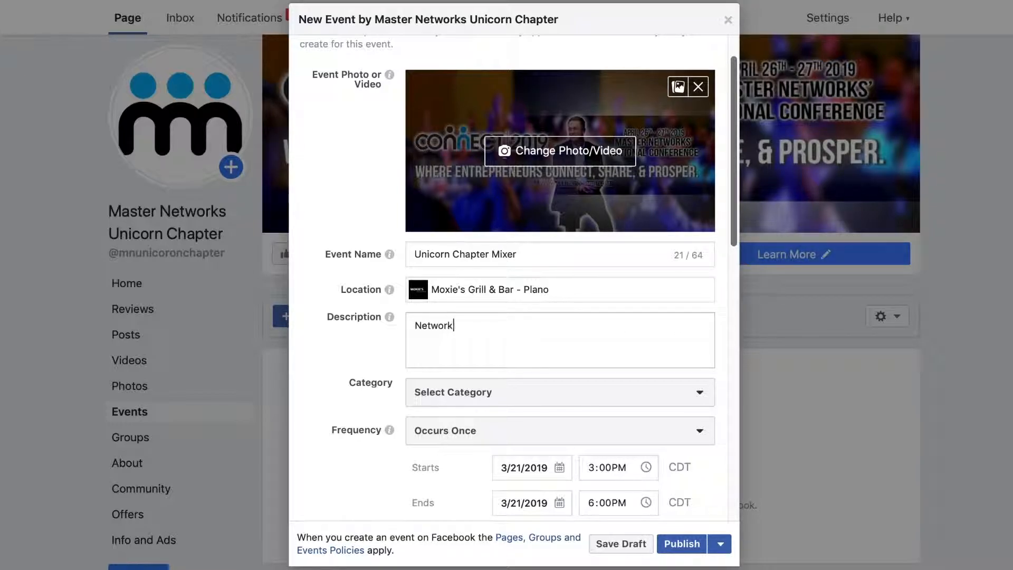
pyautogui.write('ing event for members of the Unicorn Chapter of Master Networks. Friends and family are welcome.')
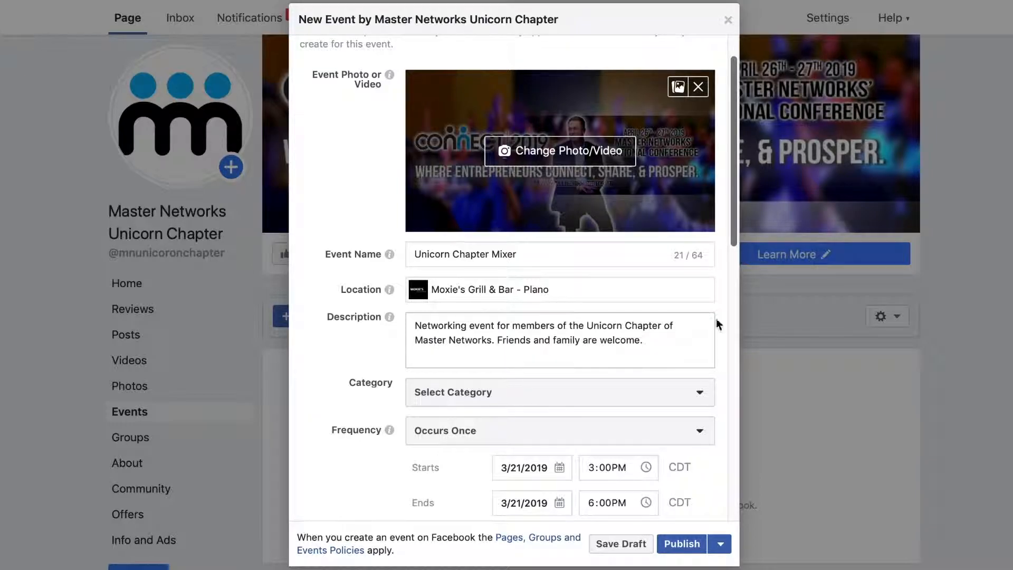
pyautogui.moveTo(735, 229); pyautogui.dragTo(738, 276)
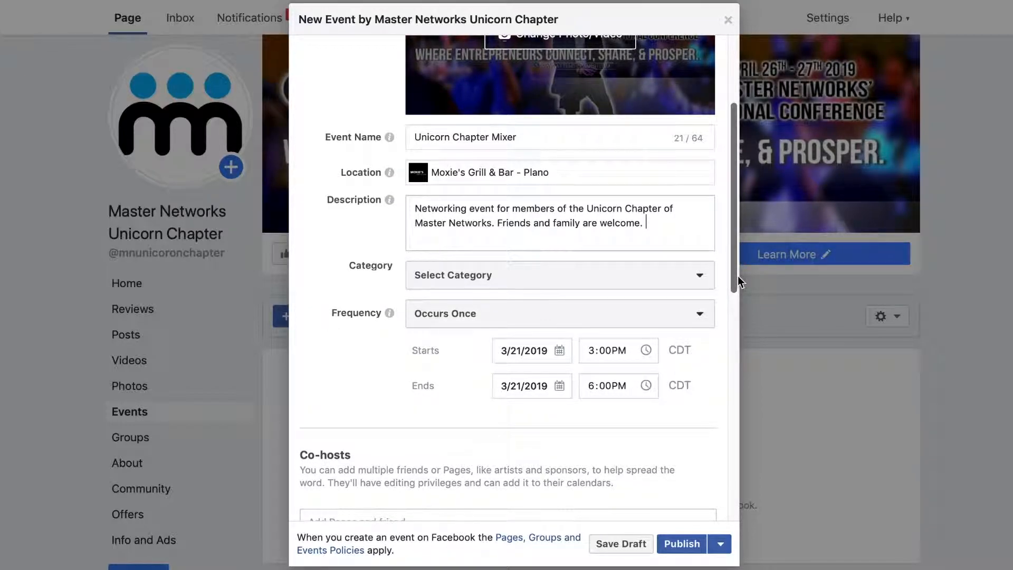
pyautogui.moveTo(737, 275); pyautogui.dragTo(732, 305)
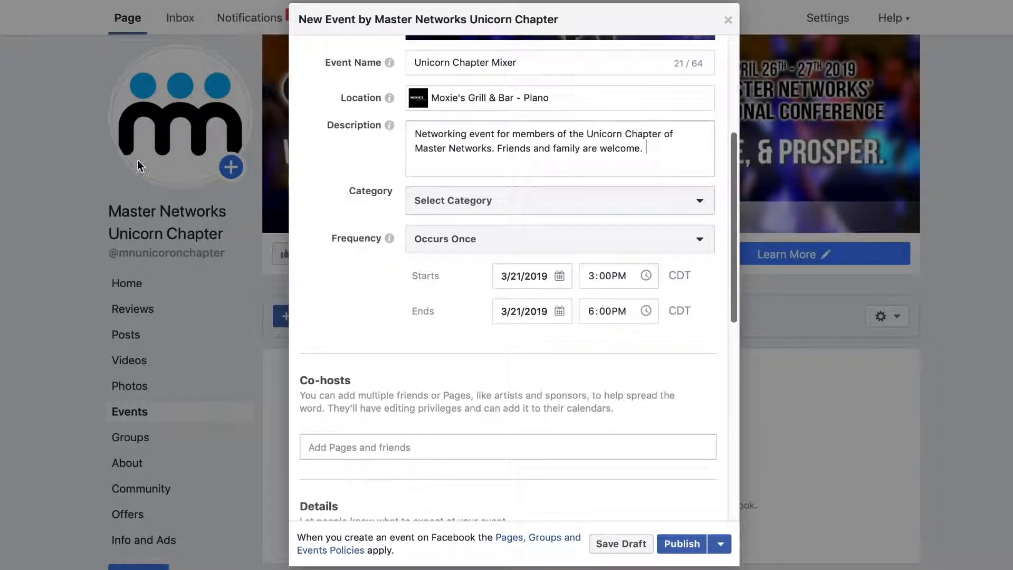
pyautogui.click(569, 210)
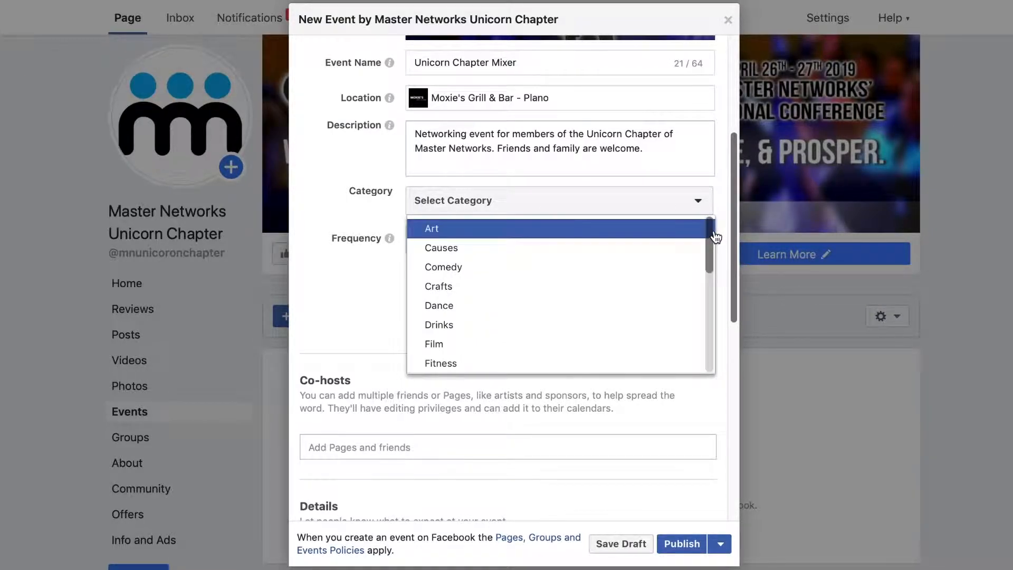
pyautogui.moveTo(712, 228); pyautogui.dragTo(716, 306)
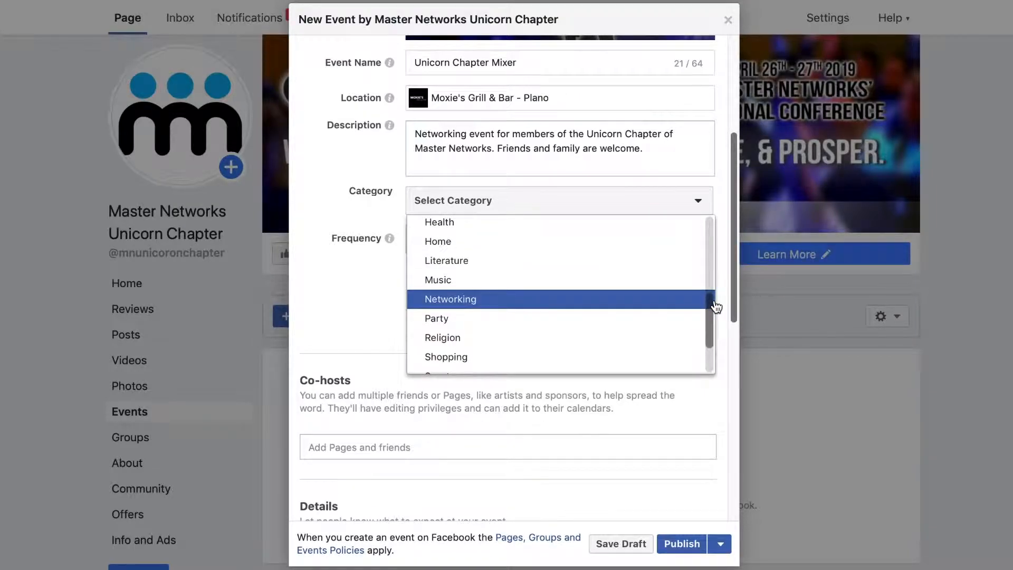
pyautogui.click(497, 300)
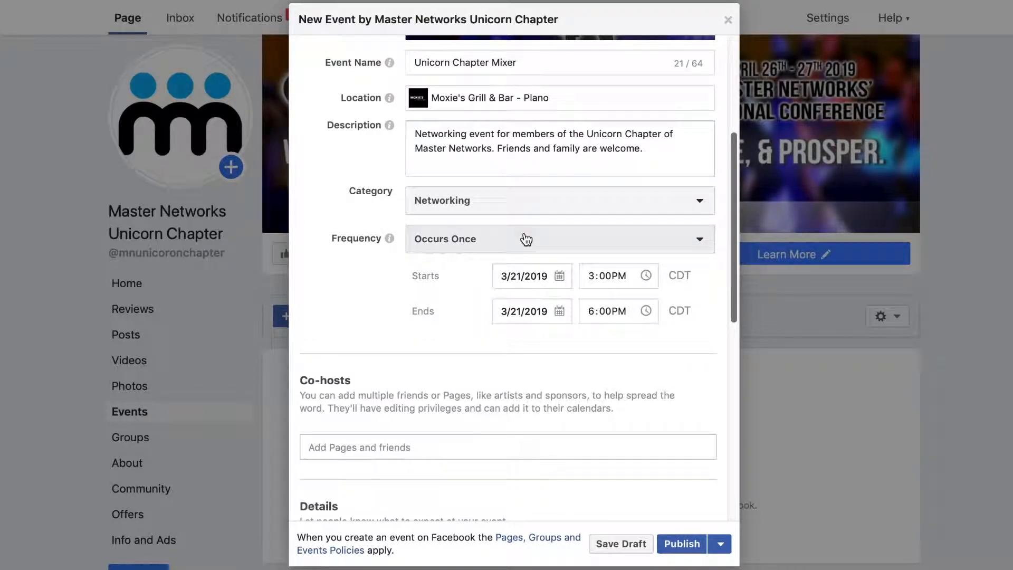
# Keep the event's frequency at Occurs Once and schedule it for 3/26/2019 from 6:00PM to 8:00PM.
pyautogui.click(517, 237)
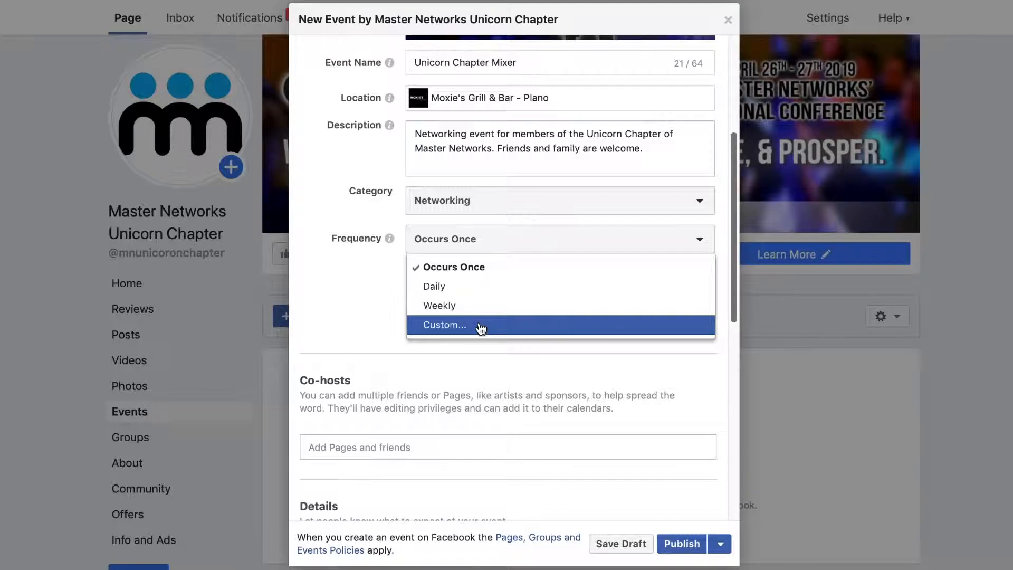
pyautogui.click(489, 275)
pyautogui.scroll(-2, 558, 221)
pyautogui.click(557, 208)
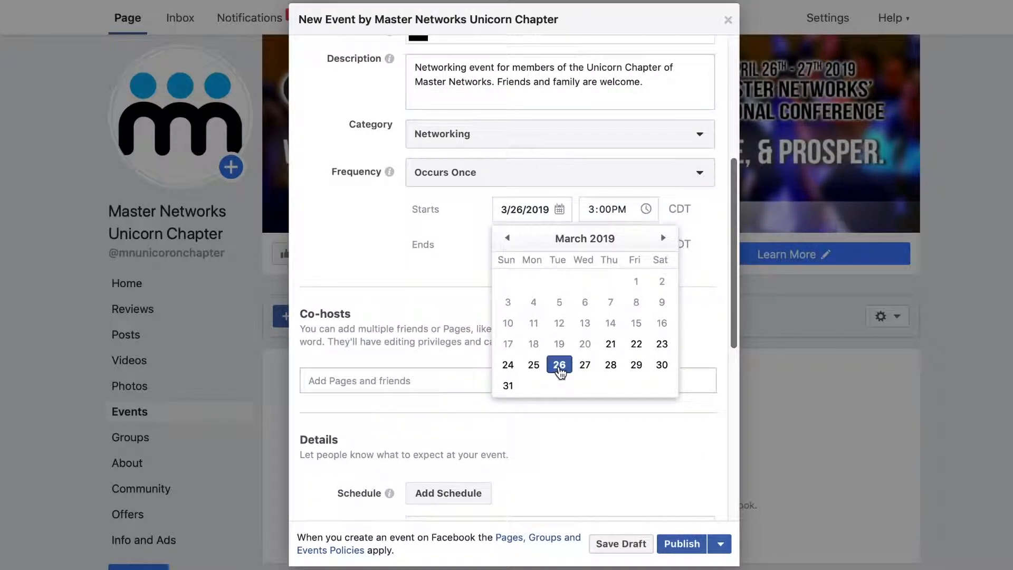
pyautogui.click(560, 371)
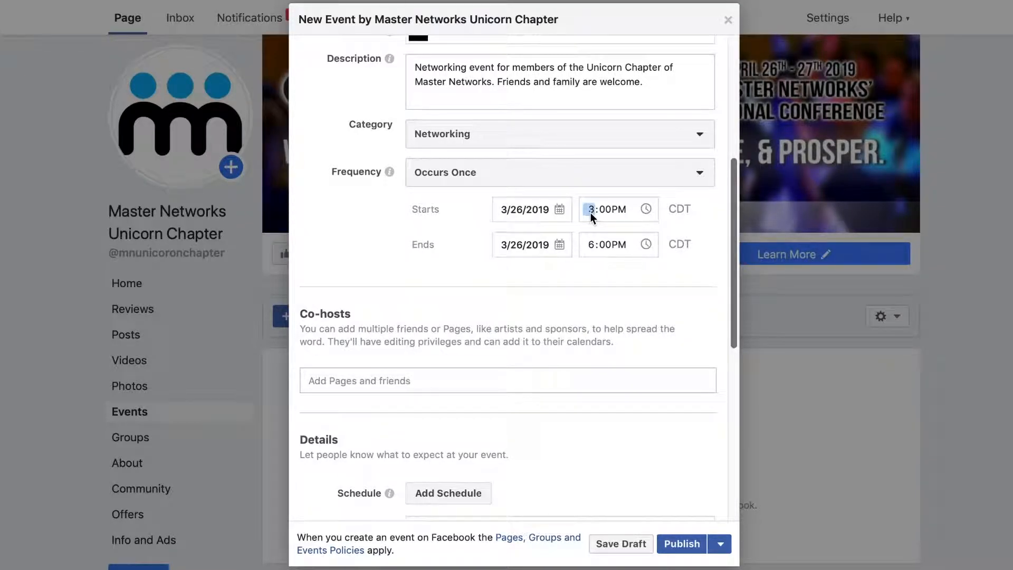
pyautogui.click(590, 245)
pyautogui.click(692, 257)
# Leave the co-hosts empty and mark the event as Kid Friendly in its details.
pyautogui.moveTo(735, 223); pyautogui.dragTo(739, 287)
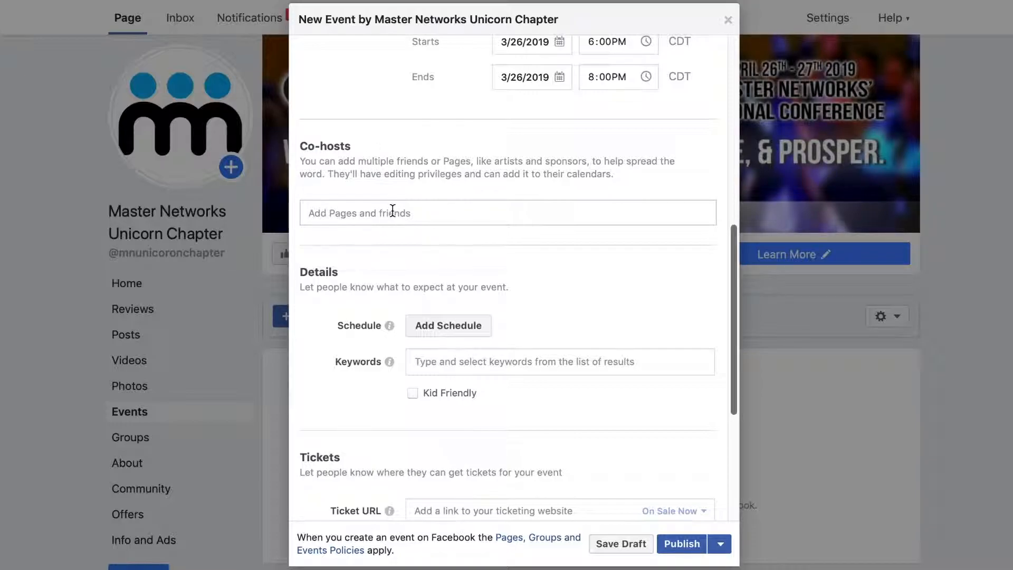
pyautogui.click(344, 212)
pyautogui.moveTo(732, 230); pyautogui.dragTo(730, 286)
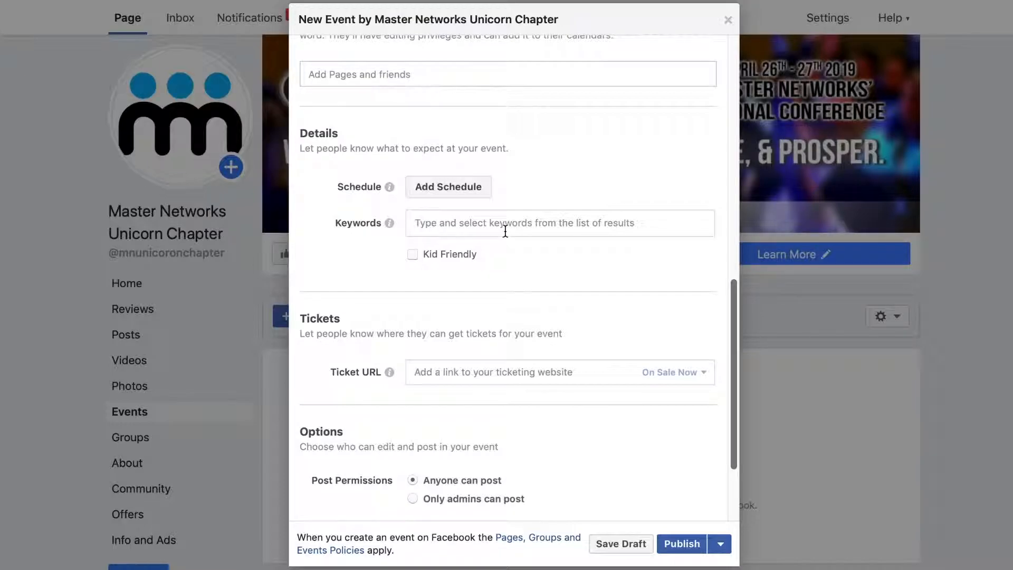
pyautogui.moveTo(736, 371)
pyautogui.mouseDown()
pyautogui.moveTo(731, 214)
pyautogui.moveTo(737, 367)
pyautogui.mouseUp()
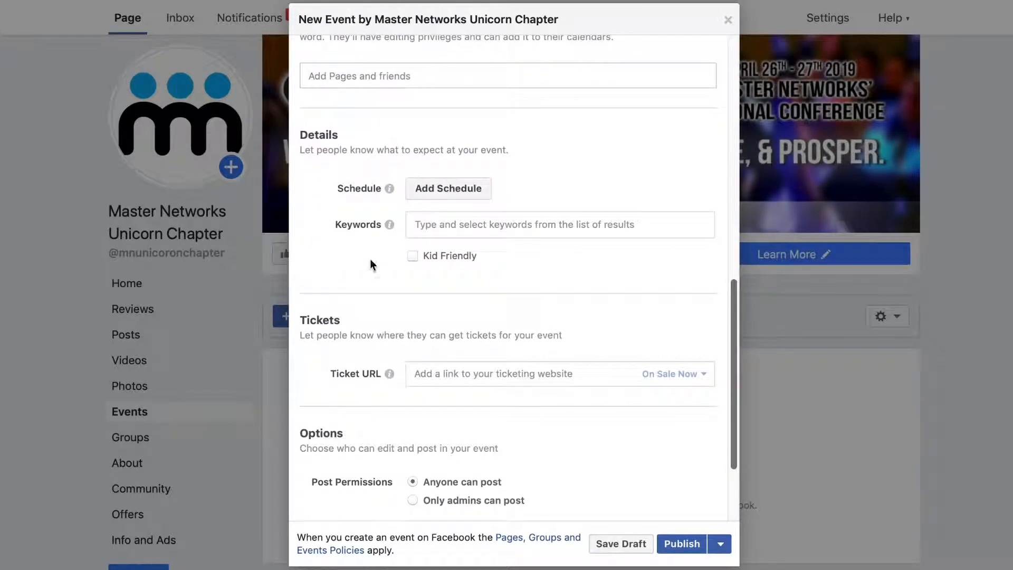
pyautogui.click(411, 258)
pyautogui.click(412, 256)
pyautogui.click(413, 256)
# Publish the event with the guest list displayed and dismiss the suggestions for getting the word out.
pyautogui.scroll(-3, 510, 266)
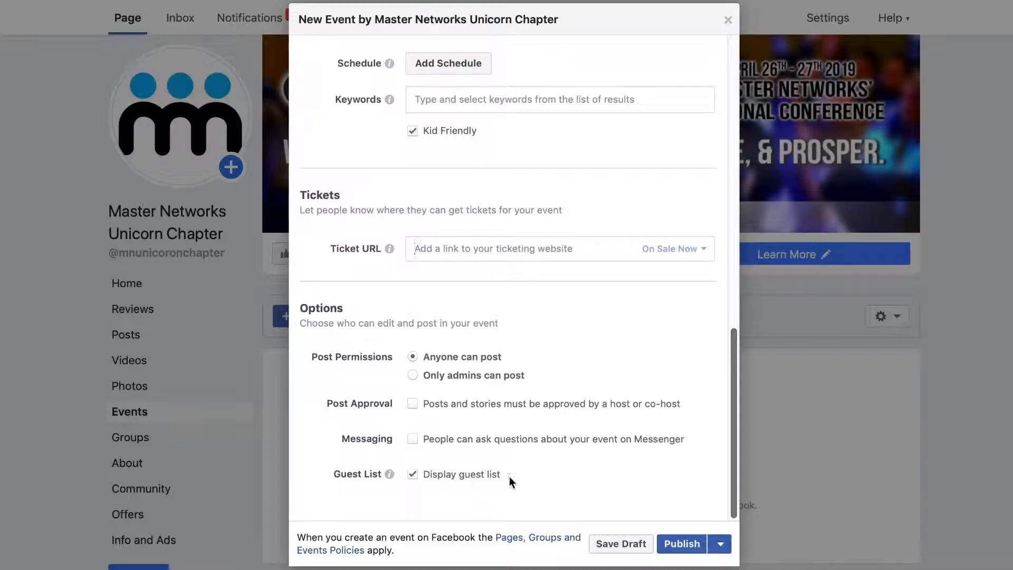
pyautogui.click(413, 474)
pyautogui.click(412, 474)
pyautogui.moveTo(735, 410); pyautogui.dragTo(706, 560)
pyautogui.click(681, 543)
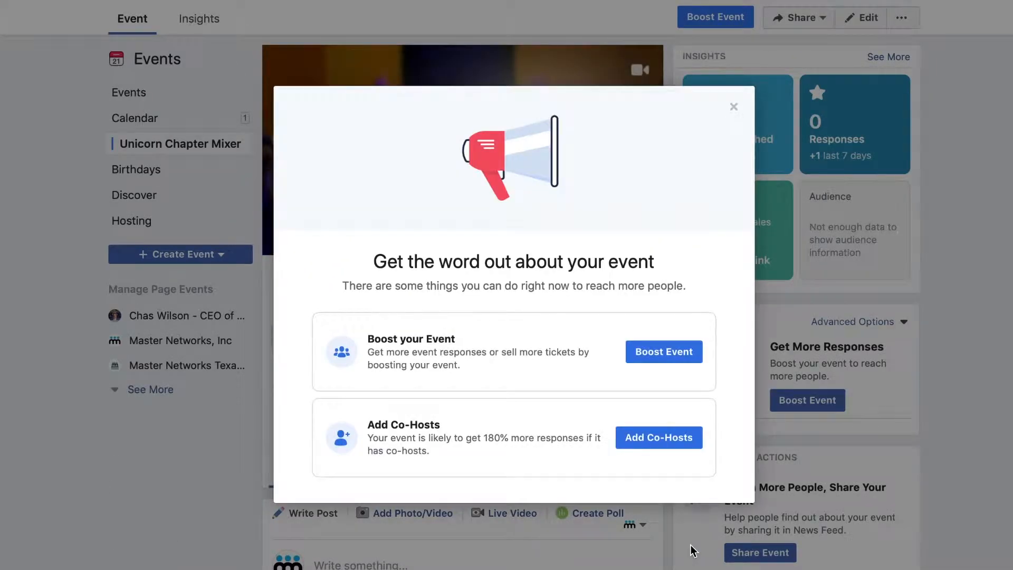
pyautogui.click(734, 109)
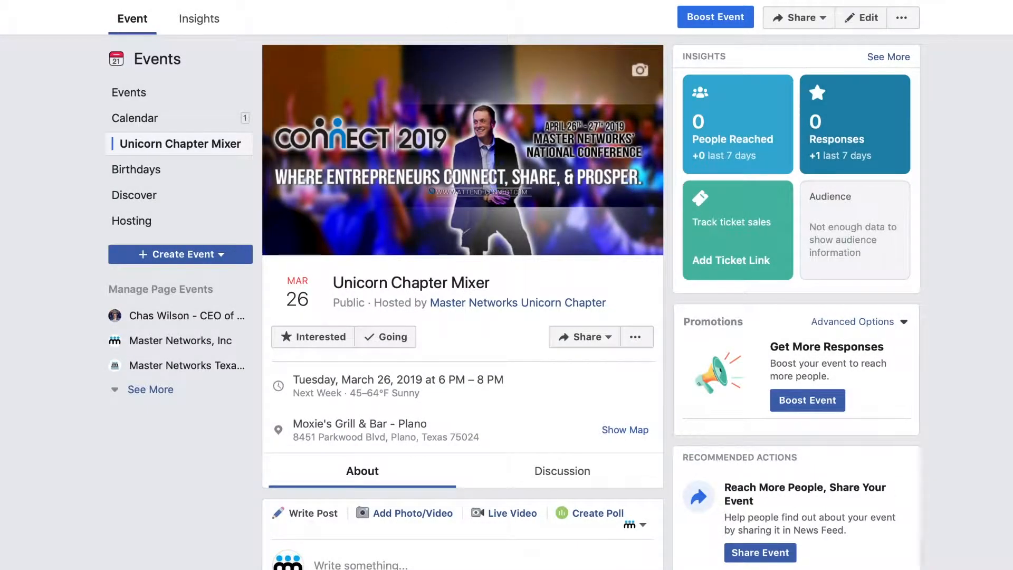
# Examine the published event's Insights cards for people reached, responses, ticket sales and audience.
pyautogui.scroll(-1, 591, 301)
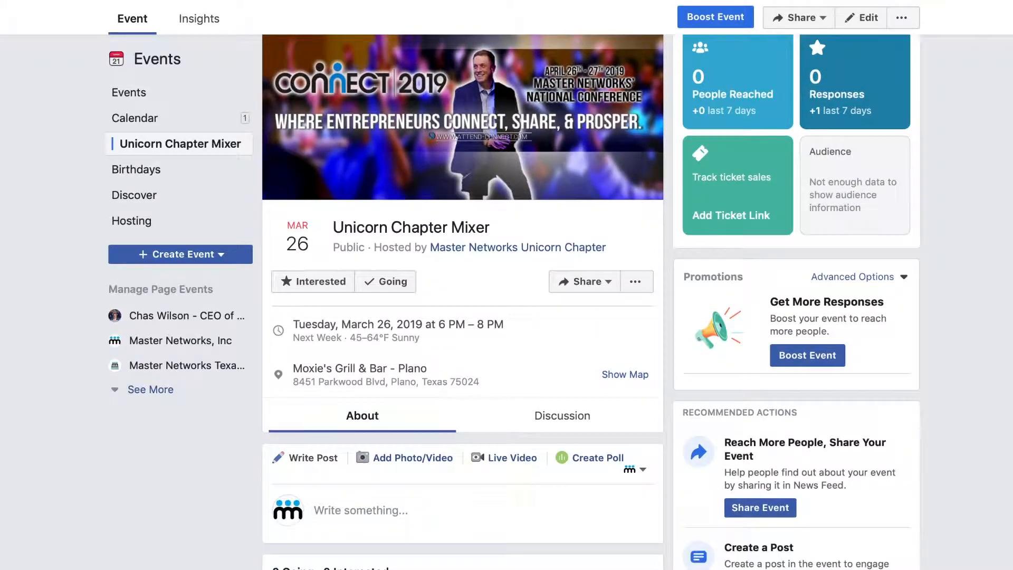
pyautogui.scroll(1, 723, 177)
pyautogui.moveTo(724, 176)
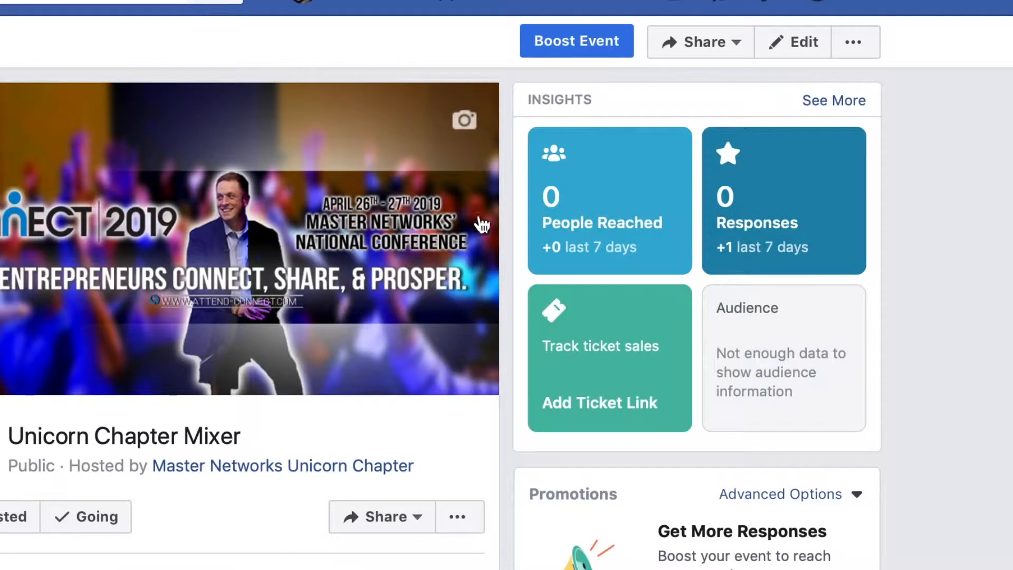
pyautogui.moveTo(786, 140)
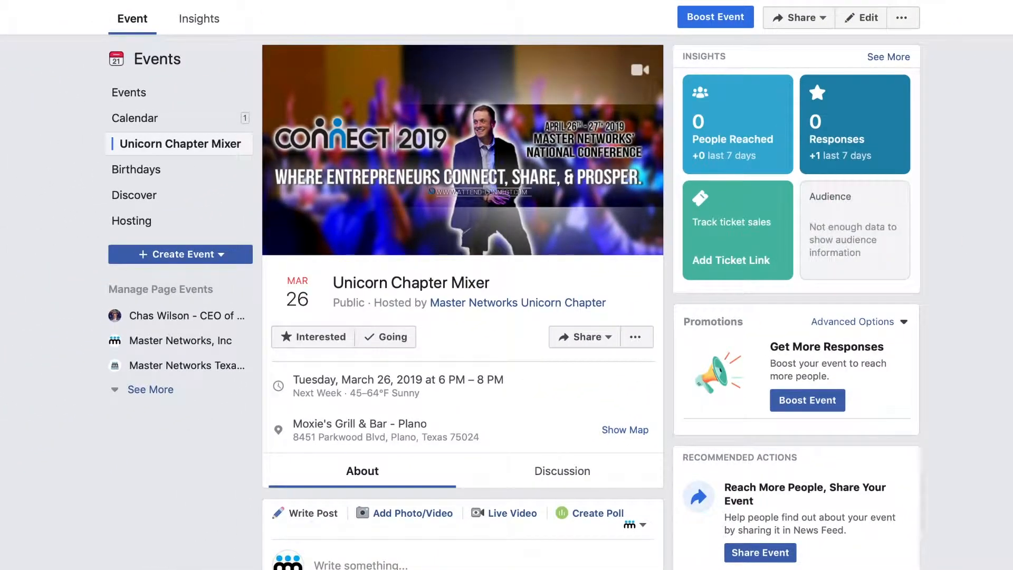
# Open the event's friend invitation list, select several friends individually, select all friends, and close it without sending invites.
pyautogui.scroll(-8, 591, 301)
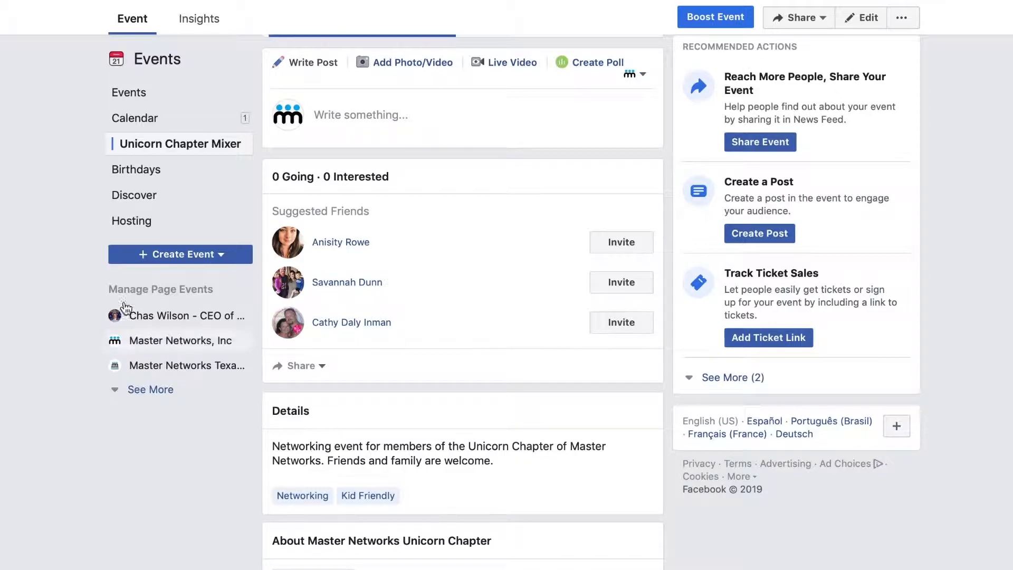
pyautogui.click(314, 371)
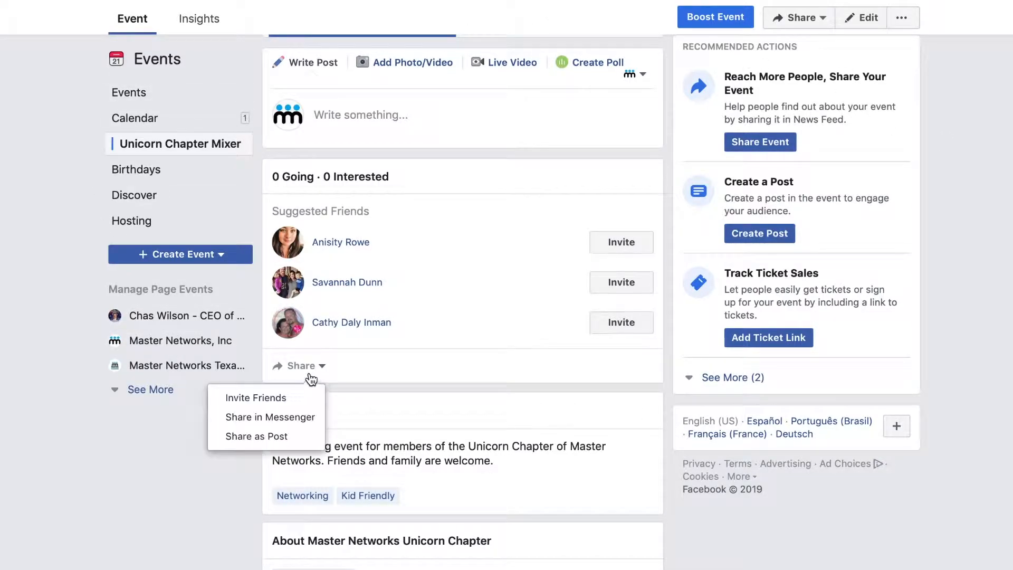
pyautogui.click(303, 394)
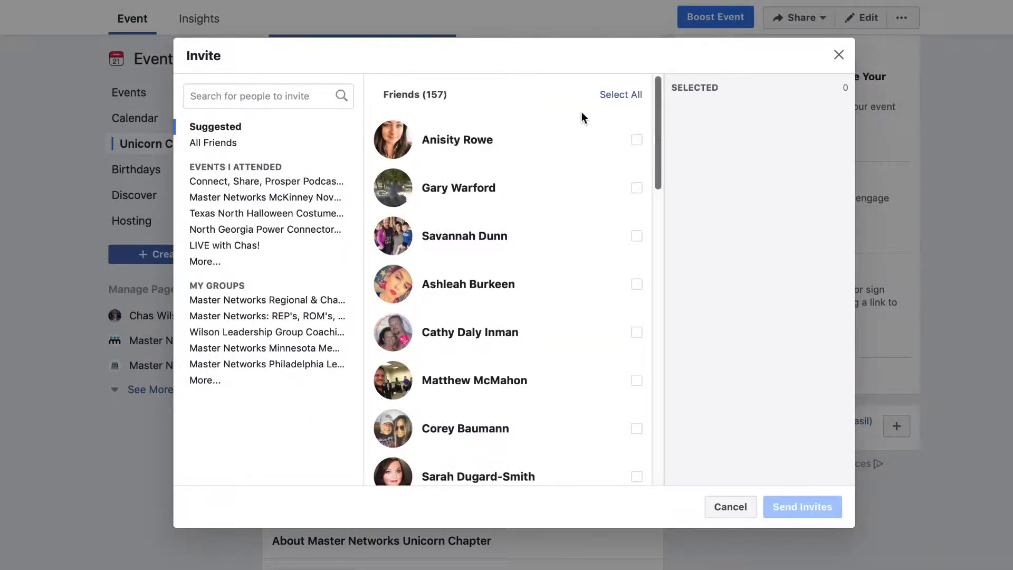
pyautogui.click(637, 141)
pyautogui.click(636, 285)
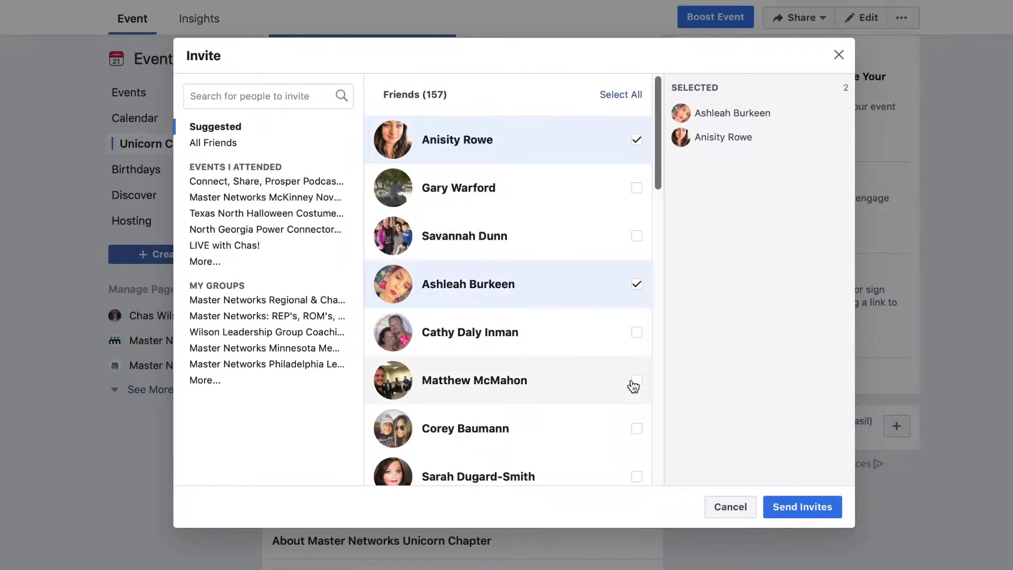
pyautogui.click(635, 382)
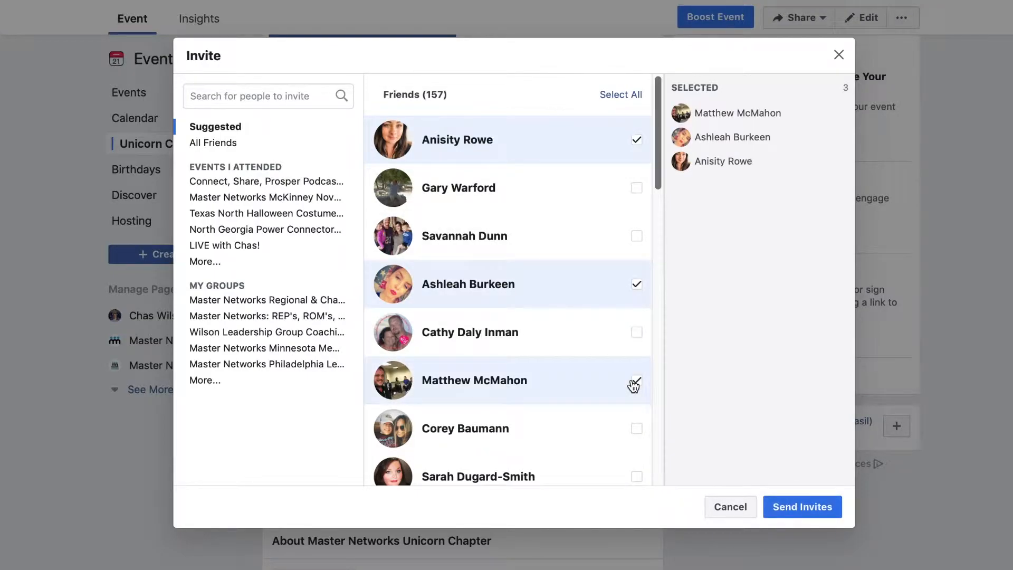
pyautogui.click(621, 96)
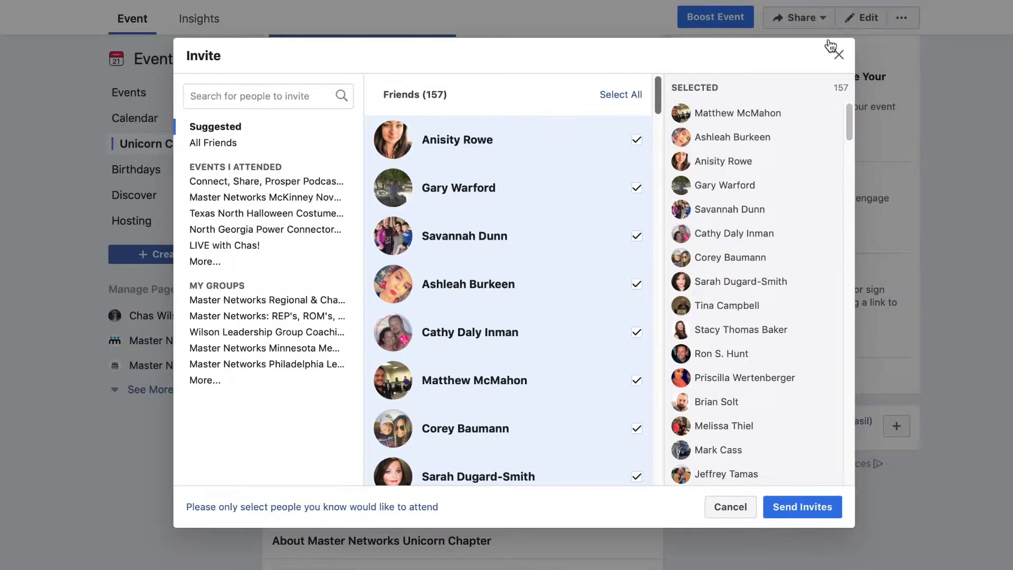
pyautogui.click(838, 55)
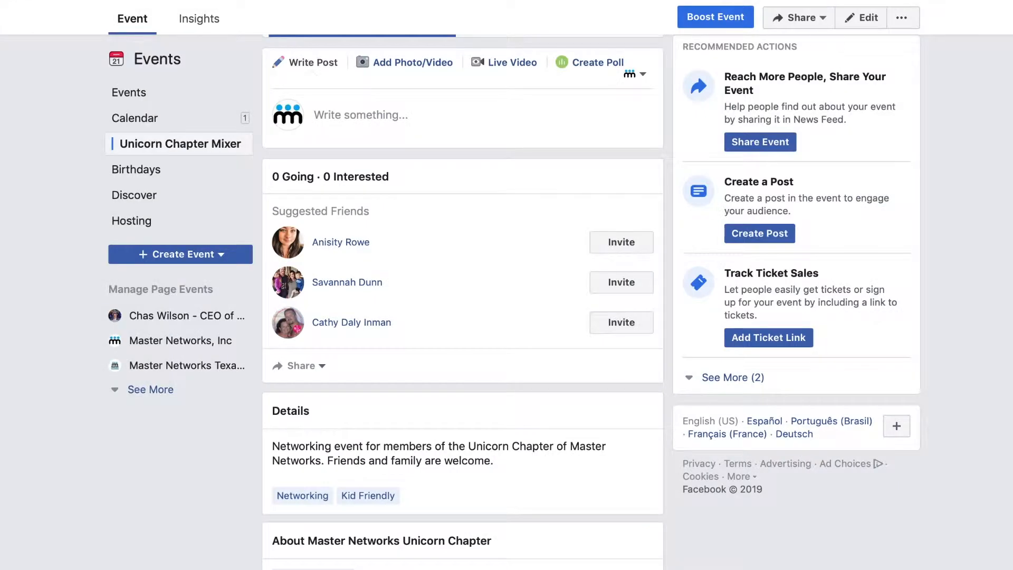
# View the private message sharing dialog for the event, close it without sending, and check the option to share as a post.
pyautogui.click(323, 377)
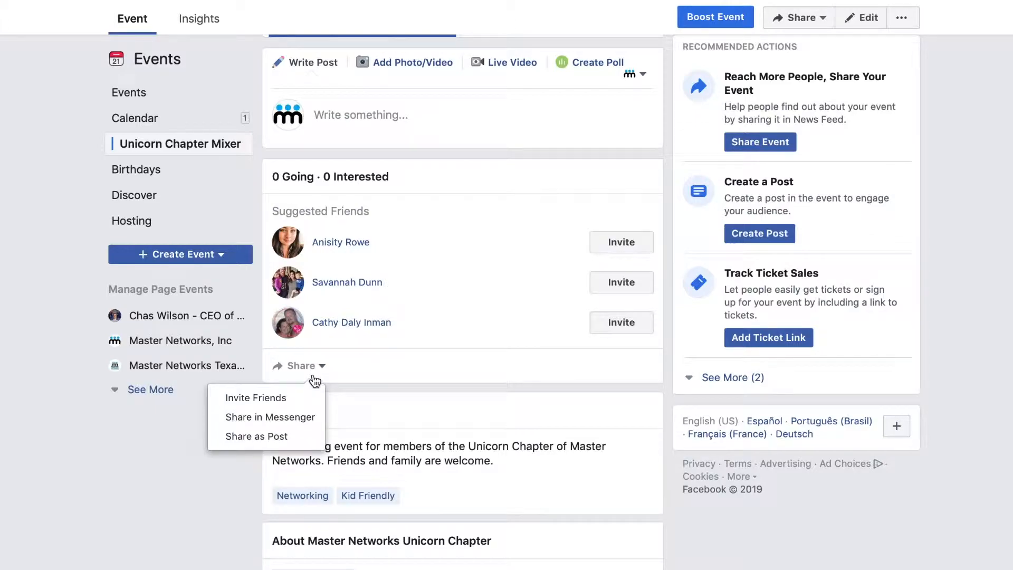
pyautogui.click(303, 418)
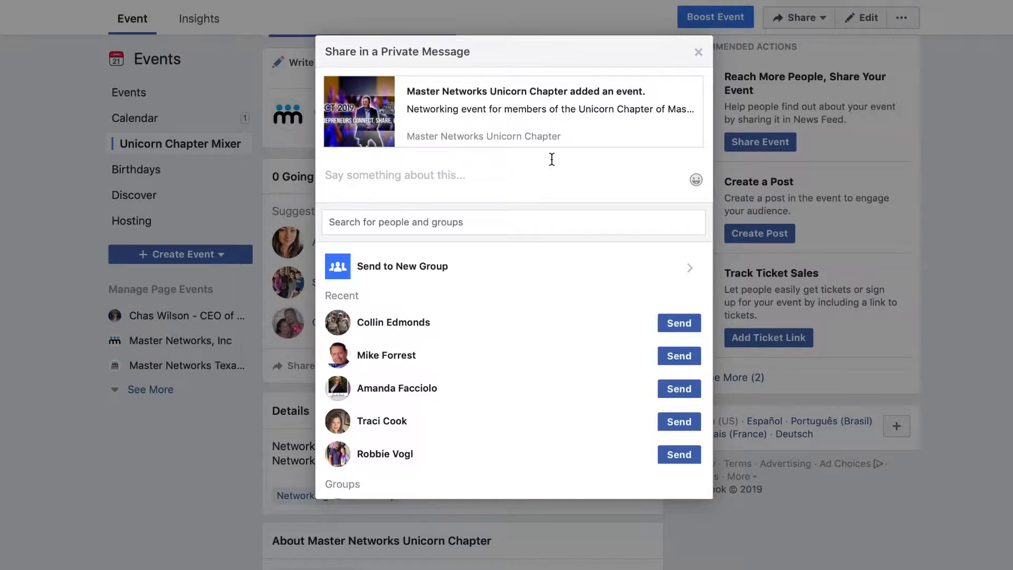
pyautogui.click(697, 52)
pyautogui.click(307, 374)
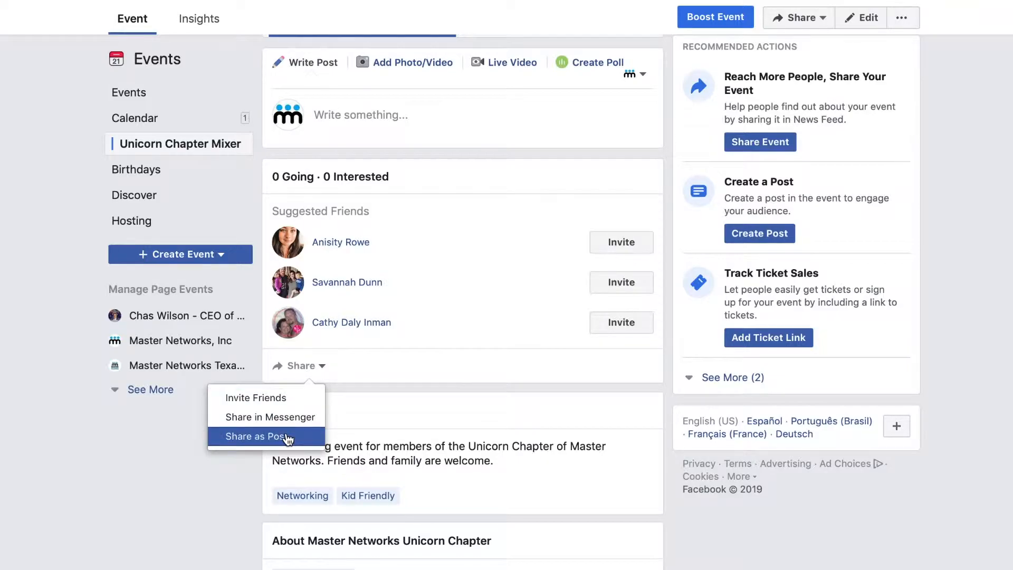
pyautogui.click(287, 438)
pyautogui.scroll(-5, 463, 300)
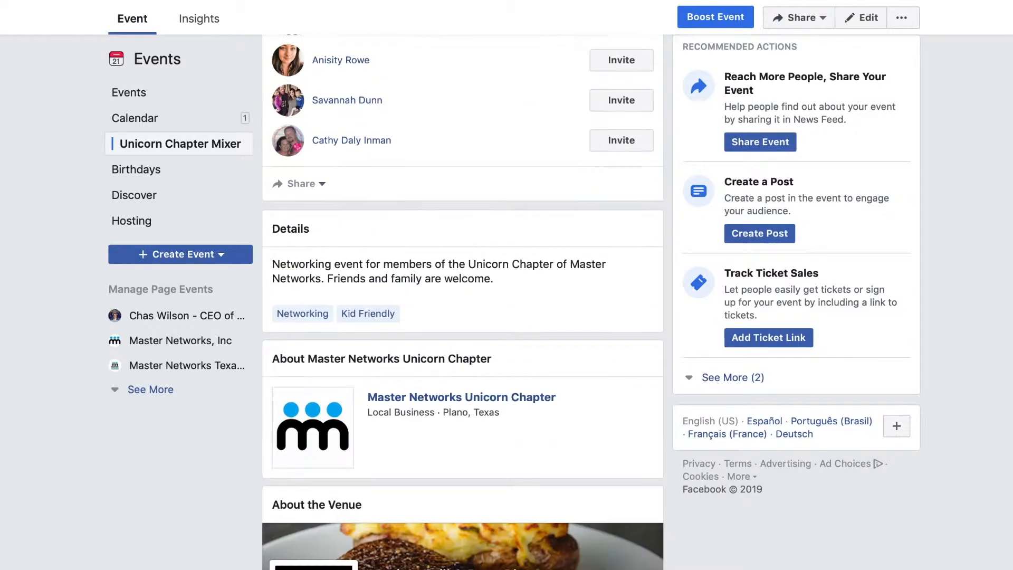
pyautogui.scroll(6, 462, 301)
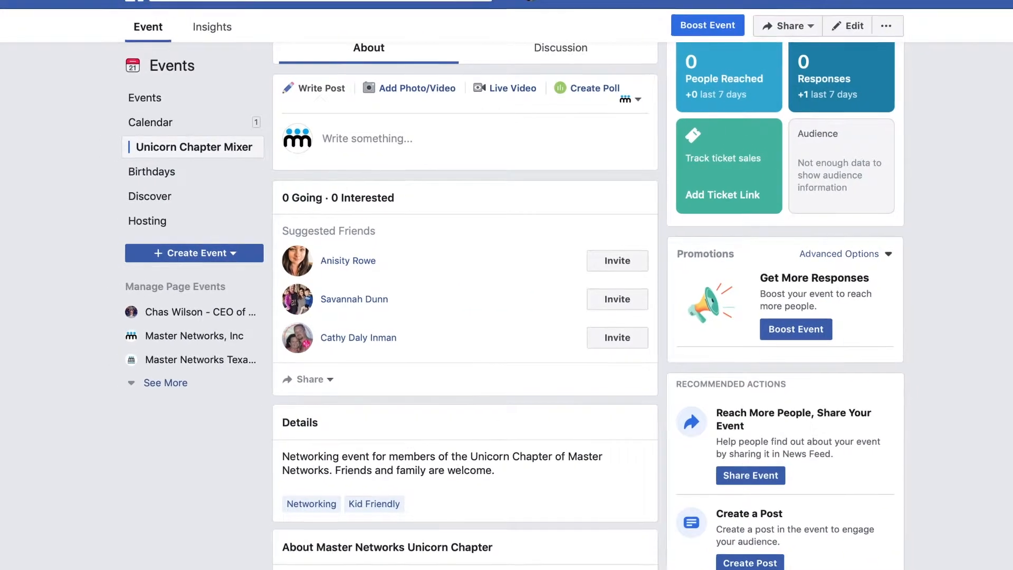
pyautogui.scroll(4, 469, 301)
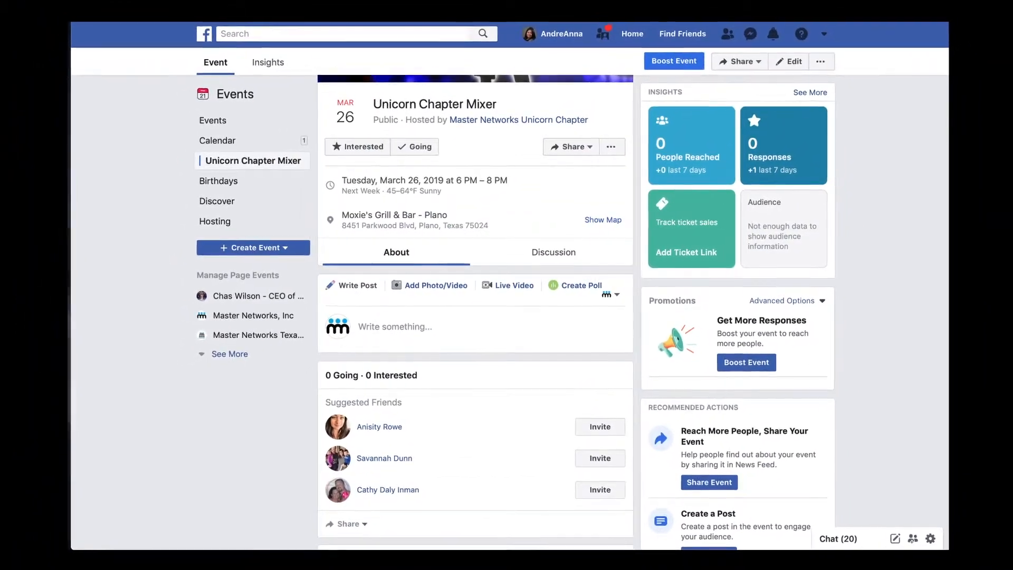
pyautogui.scroll(1, 475, 312)
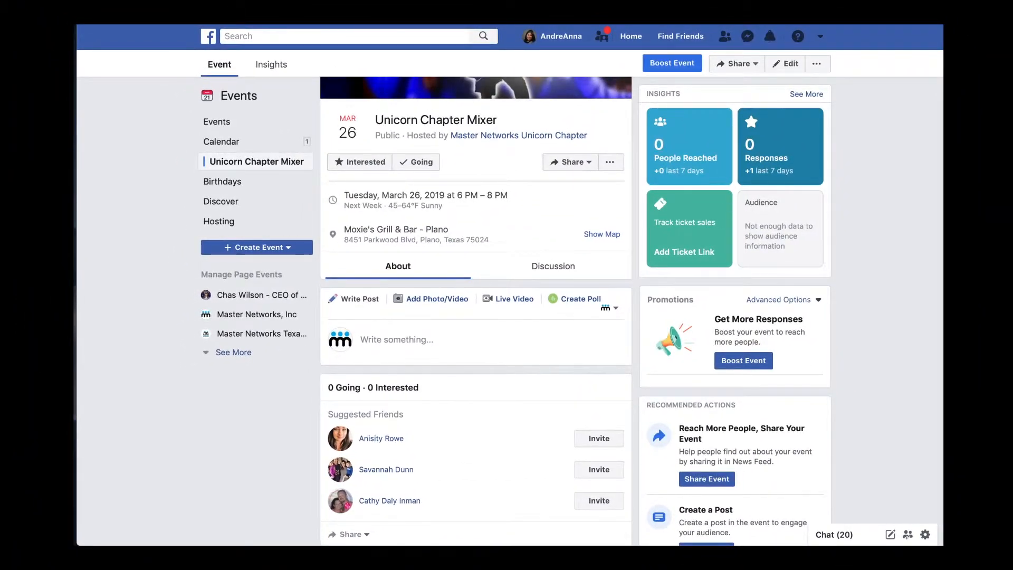